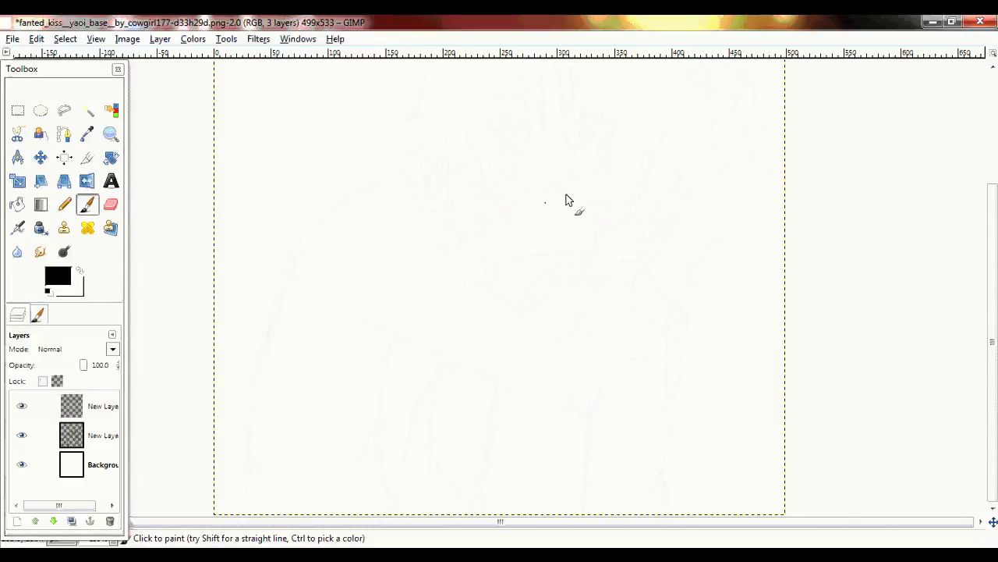
# Ink the first zigzag hair strands over the sketch and erase the stray top of one stroke.
pyautogui.moveTo(490, 159)
pyautogui.mouseDown()
pyautogui.moveTo(477, 153)
pyautogui.moveTo(469, 191)
pyautogui.moveTo(446, 144)
pyautogui.moveTo(421, 199)
pyautogui.mouseUp()
pyautogui.moveTo(424, 67); pyautogui.dragTo(396, 174)
pyautogui.moveTo(487, 119)
pyautogui.mouseDown()
pyautogui.moveTo(517, 151)
pyautogui.moveTo(533, 149)
pyautogui.moveTo(544, 81)
pyautogui.moveTo(565, 109)
pyautogui.mouseUp()
pyautogui.hotkey('shift', 'e')
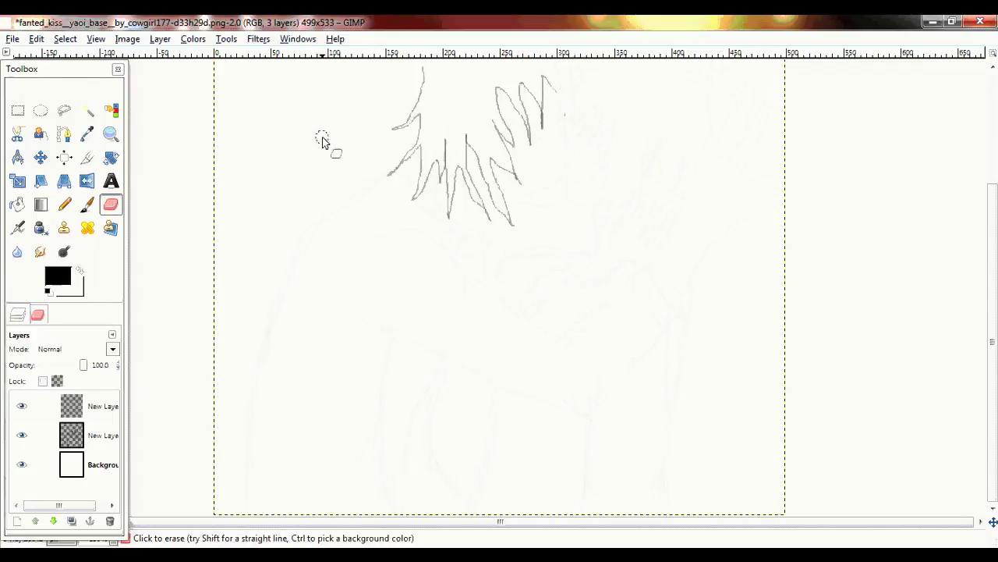
pyautogui.press('p')
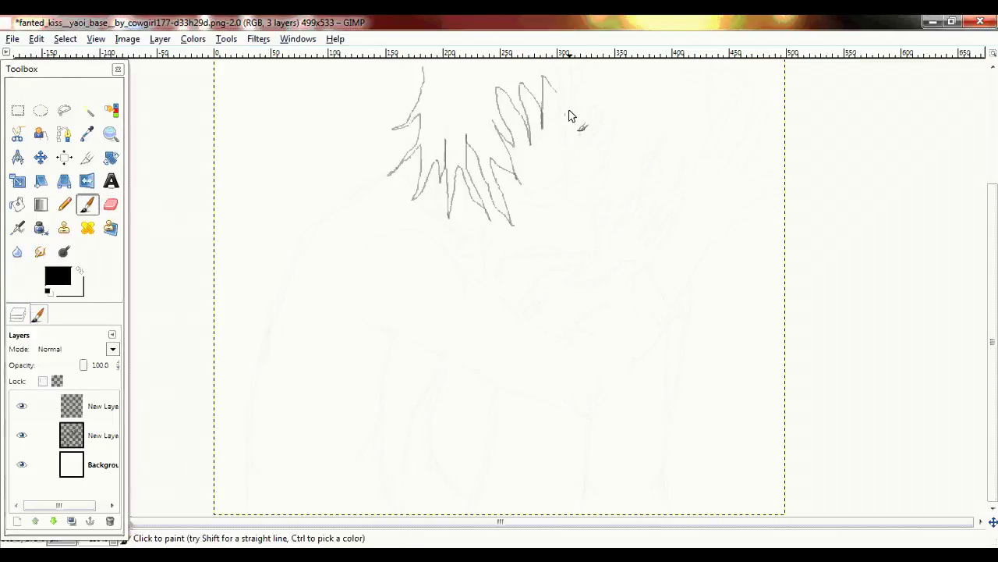
pyautogui.moveTo(992, 218); pyautogui.dragTo(989, 126)
# Zoom in on the hair and draw its spiky top outline with two downward strands.
pyautogui.click(110, 133)
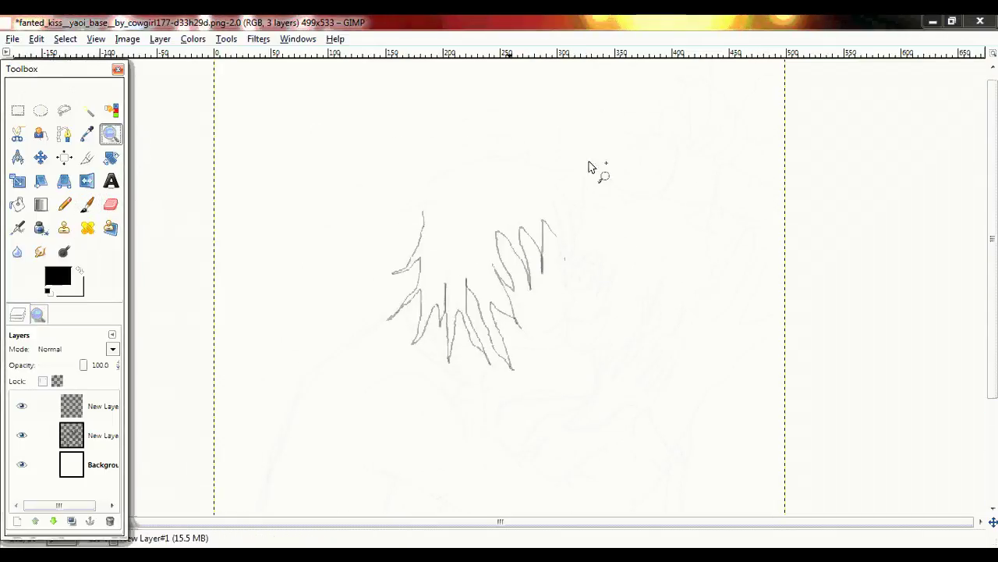
pyautogui.click(791, 439)
pyautogui.press('p')
pyautogui.moveTo(373, 66)
pyautogui.mouseDown()
pyautogui.moveTo(297, 87)
pyautogui.moveTo(255, 127)
pyautogui.moveTo(262, 147)
pyautogui.mouseUp()
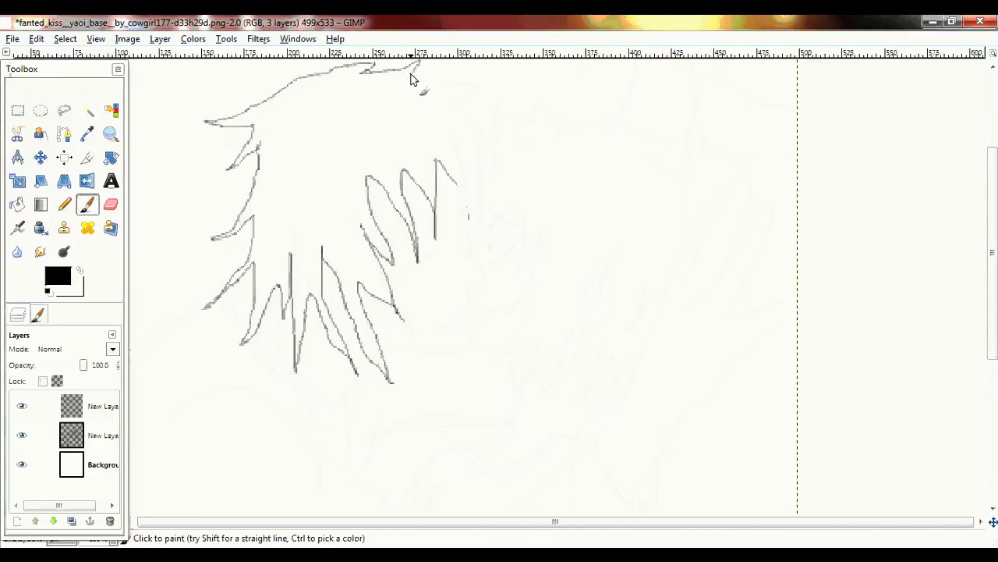
pyautogui.moveTo(412, 79); pyautogui.dragTo(479, 234)
pyautogui.moveTo(458, 172); pyautogui.dragTo(470, 239)
# Add a strand through the hair, undo a small stroke, and draw the bottom edge and a curve beside the face.
pyautogui.hotkey('shift', 'e')
pyautogui.press('p')
pyautogui.moveTo(451, 131); pyautogui.dragTo(471, 231)
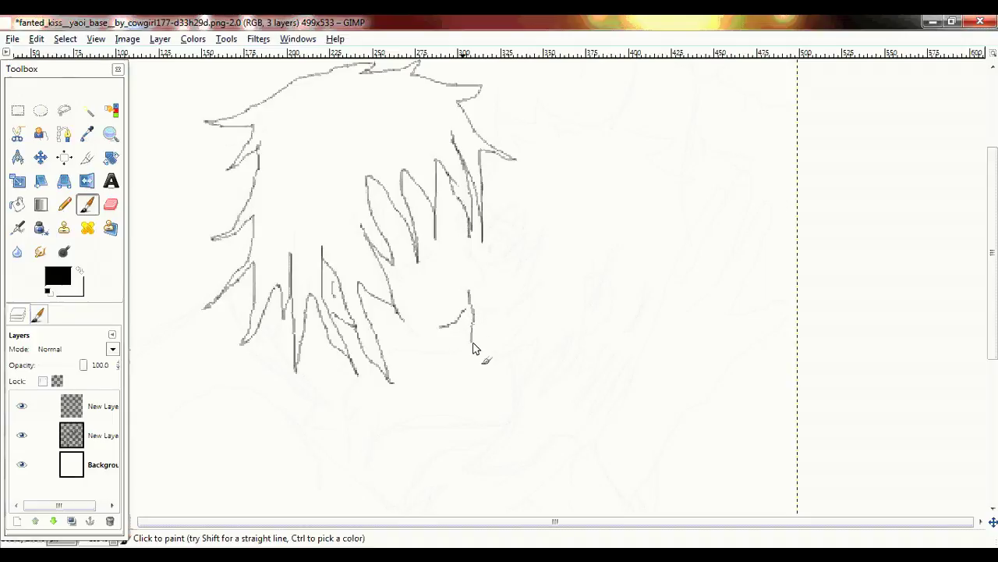
pyautogui.hotkey('ctrl', 'z')
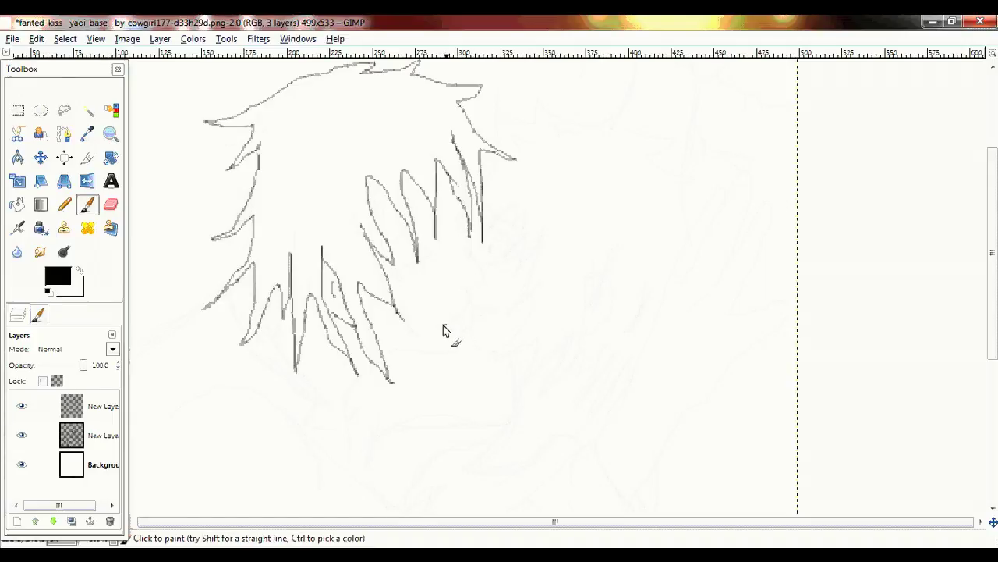
pyautogui.moveTo(478, 348); pyautogui.dragTo(504, 352)
pyautogui.moveTo(479, 292); pyautogui.dragTo(467, 234)
# Zoom in closely and ink lines across the hair strands, a short dash and a darkened lower stroke.
pyautogui.click(111, 134)
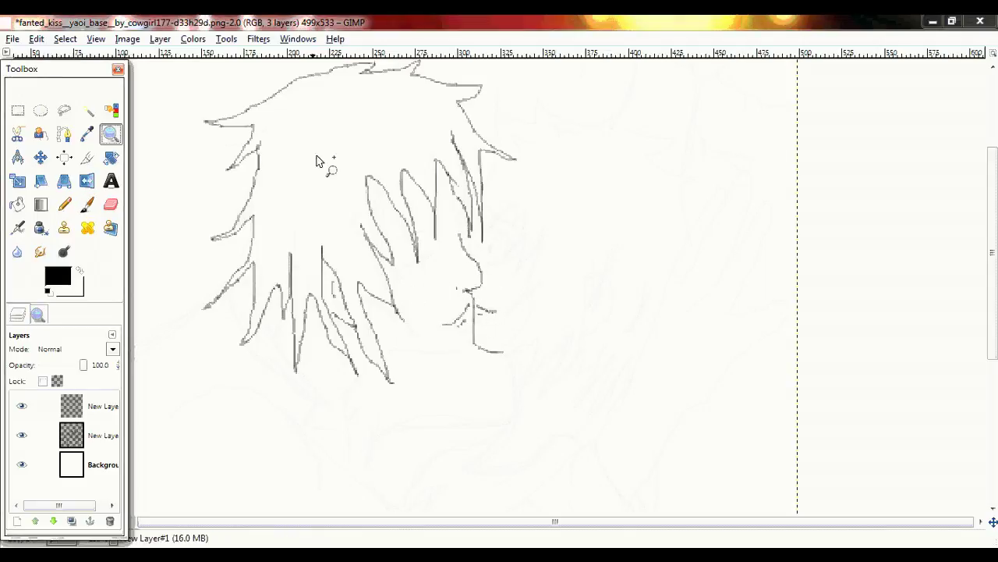
pyautogui.click(319, 161)
pyautogui.press('n')
pyautogui.moveTo(362, 320); pyautogui.dragTo(488, 291)
pyautogui.moveTo(490, 337); pyautogui.dragTo(462, 339)
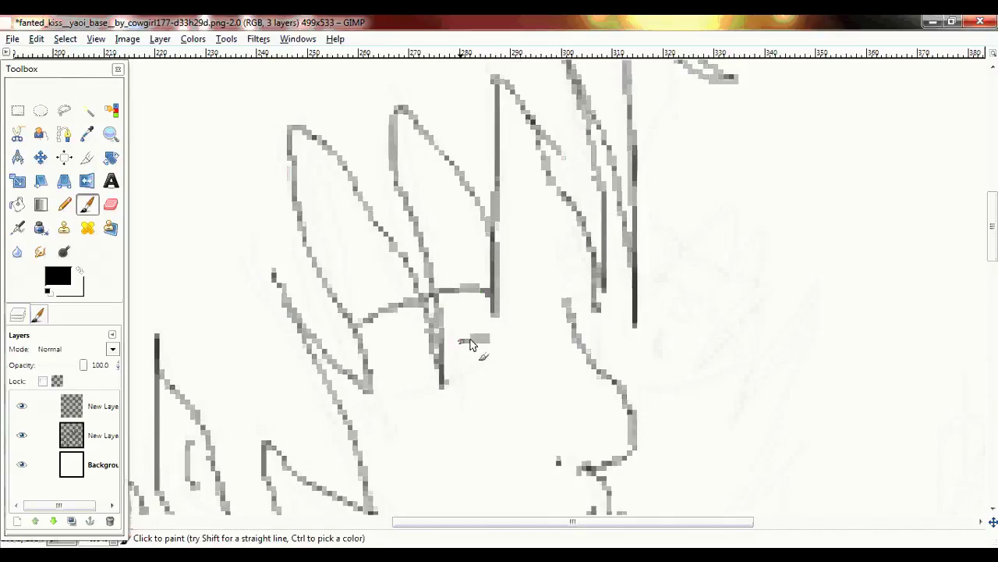
pyautogui.moveTo(392, 392); pyautogui.dragTo(483, 361)
pyautogui.moveTo(391, 396); pyautogui.dragTo(436, 389)
# Draw the second face's curved and diagonal lines and the right figure's spiky hair strands.
pyautogui.moveTo(581, 312)
pyautogui.mouseDown()
pyautogui.moveTo(560, 241)
pyautogui.moveTo(581, 230)
pyautogui.mouseUp()
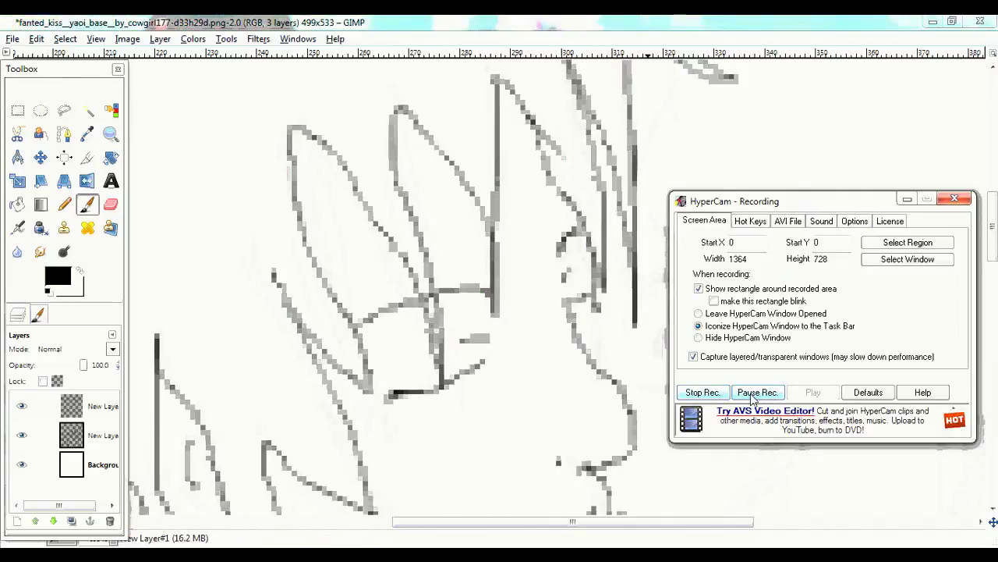
pyautogui.moveTo(727, 209); pyautogui.dragTo(634, 308)
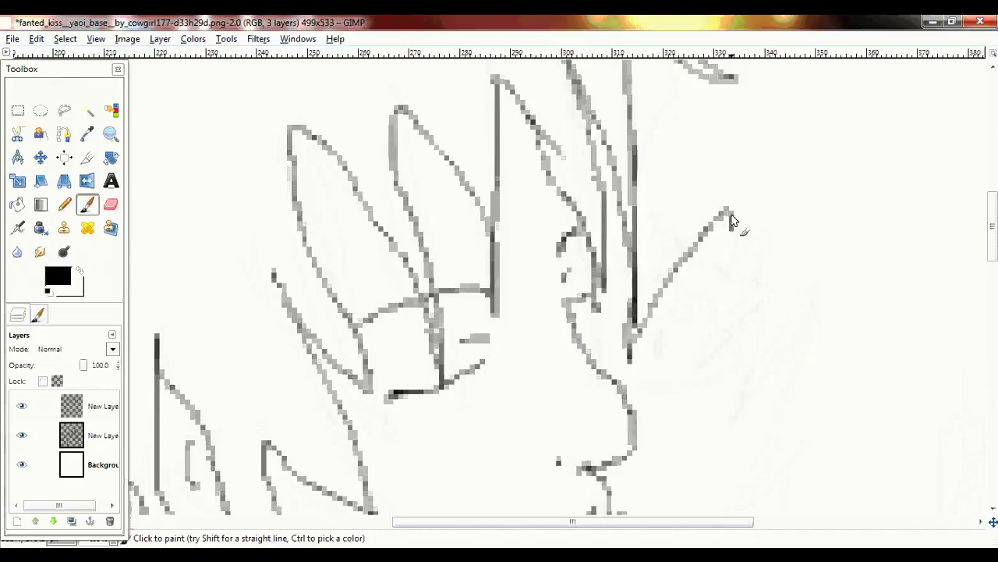
pyautogui.moveTo(730, 217); pyautogui.dragTo(702, 301)
pyautogui.moveTo(761, 227); pyautogui.dragTo(690, 367)
pyautogui.moveTo(757, 301); pyautogui.dragTo(726, 429)
pyautogui.moveTo(811, 290); pyautogui.dragTo(741, 511)
pyautogui.moveTo(796, 448); pyautogui.dragTo(741, 500)
pyautogui.moveTo(638, 390); pyautogui.dragTo(729, 372)
# Ink crossing strands over the eye area, outline the small round eye and fill its pupil.
pyautogui.moveTo(663, 278); pyautogui.dragTo(753, 368)
pyautogui.moveTo(662, 330); pyautogui.dragTo(661, 355)
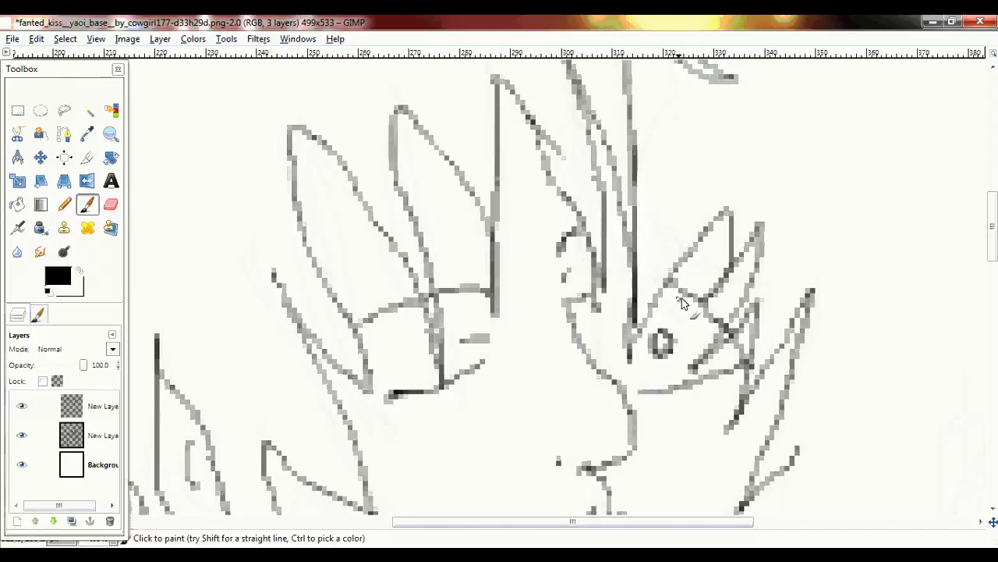
pyautogui.moveTo(681, 301); pyautogui.dragTo(677, 306)
pyautogui.moveTo(659, 334); pyautogui.dragTo(668, 352)
pyautogui.moveTo(655, 225); pyautogui.dragTo(777, 285)
pyautogui.scroll(-4, 931, 286)
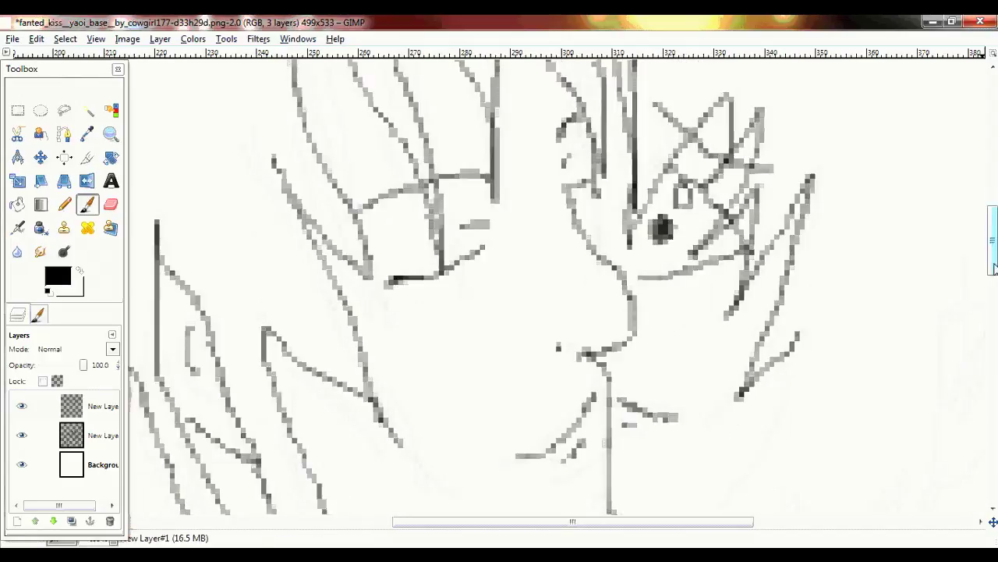
pyautogui.moveTo(796, 359); pyautogui.dragTo(713, 522)
# Add hair strands left of the eye and further strokes around the right figure's head.
pyautogui.moveTo(631, 191); pyautogui.dragTo(629, 234)
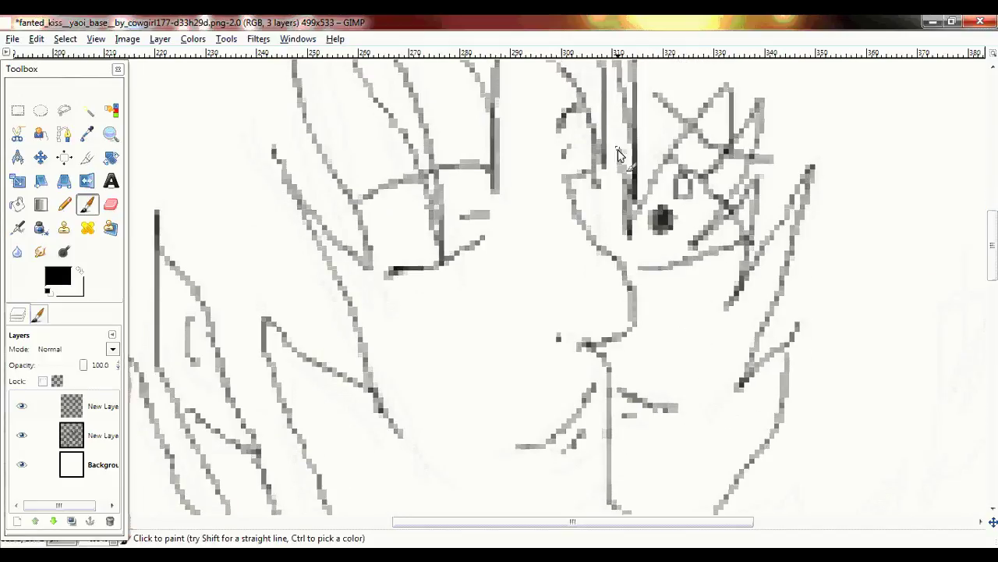
pyautogui.moveTo(624, 147); pyautogui.dragTo(601, 223)
pyautogui.moveTo(612, 201); pyautogui.dragTo(595, 233)
pyautogui.scroll(10, 849, 264)
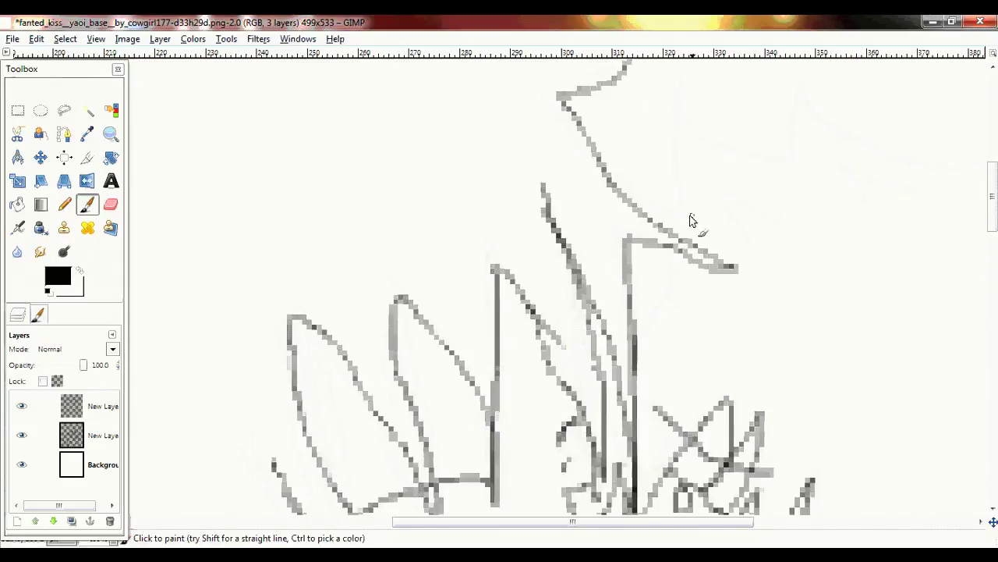
pyautogui.moveTo(691, 219); pyautogui.dragTo(605, 166)
pyautogui.moveTo(647, 248); pyautogui.dragTo(649, 314)
pyautogui.moveTo(685, 216)
pyautogui.mouseDown()
pyautogui.moveTo(714, 136)
pyautogui.moveTo(978, 164)
pyautogui.mouseUp()
pyautogui.moveTo(622, 524); pyautogui.dragTo(781, 524)
pyautogui.moveTo(552, 165)
pyautogui.mouseDown()
pyautogui.moveTo(613, 133)
pyautogui.moveTo(769, 212)
pyautogui.moveTo(699, 260)
pyautogui.moveTo(807, 350)
pyautogui.moveTo(825, 468)
pyautogui.mouseUp()
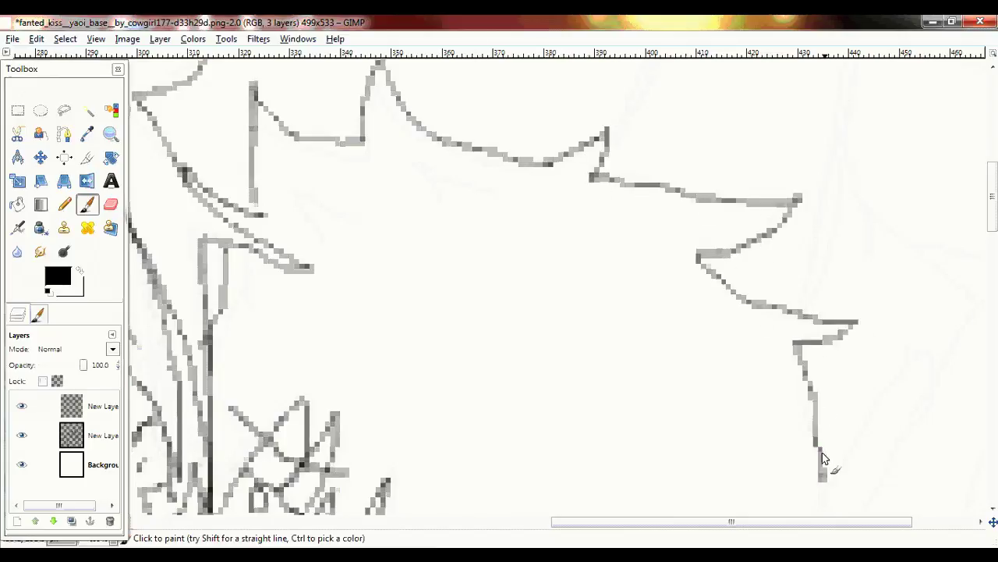
pyautogui.scroll(-10, 702, 216)
# Draw V-shaped hair strands, a long stroke down the hair and a long zigzag of strands.
pyautogui.moveTo(613, 145)
pyautogui.mouseDown()
pyautogui.moveTo(537, 337)
pyautogui.moveTo(532, 177)
pyautogui.mouseUp()
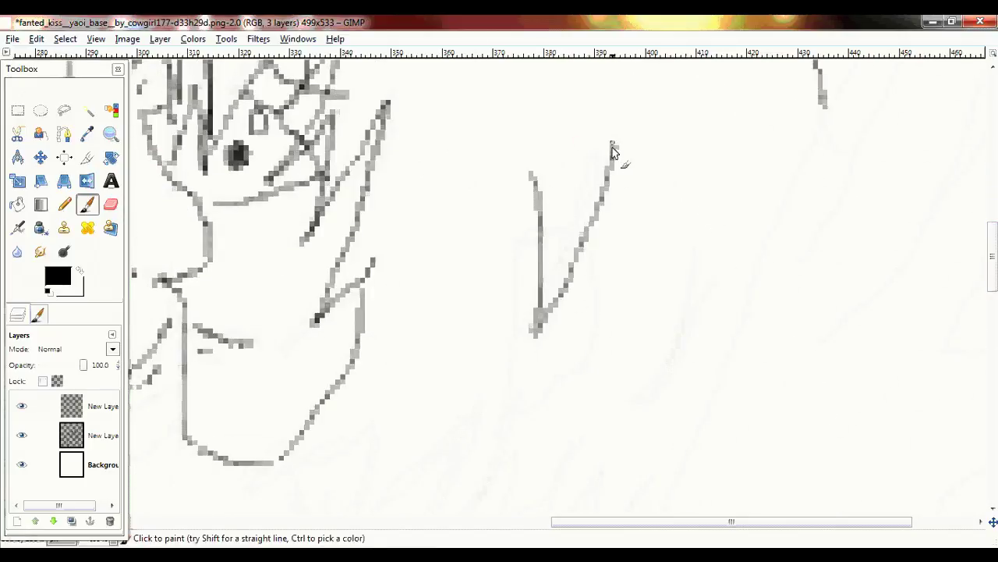
pyautogui.moveTo(693, 231); pyautogui.dragTo(630, 421)
pyautogui.moveTo(630, 421); pyautogui.dragTo(726, 280)
pyautogui.moveTo(512, 243)
pyautogui.mouseDown()
pyautogui.moveTo(515, 437)
pyautogui.moveTo(583, 242)
pyautogui.moveTo(574, 307)
pyautogui.mouseUp()
pyautogui.moveTo(239, 480)
pyautogui.mouseDown()
pyautogui.moveTo(331, 460)
pyautogui.moveTo(337, 515)
pyautogui.mouseUp()
pyautogui.scroll(-5, 367, 390)
pyautogui.moveTo(337, 226)
pyautogui.mouseDown()
pyautogui.moveTo(379, 305)
pyautogui.moveTo(494, 224)
pyautogui.moveTo(593, 196)
pyautogui.moveTo(634, 223)
pyautogui.moveTo(630, 309)
pyautogui.mouseUp()
# Reframe the view on the right part of the sketch and ink an arc, a downward line and a bent stroke.
pyautogui.press('z')
pyautogui.keyDown('ctrl'); pyautogui.click(445, 215); pyautogui.keyUp('ctrl')
pyautogui.keyDown('ctrl'); pyautogui.click(445, 219); pyautogui.keyUp('ctrl')
pyautogui.keyDown('ctrl'); pyautogui.click(445, 219); pyautogui.keyUp('ctrl')
pyautogui.keyDown('ctrl'); pyautogui.click(445, 219); pyautogui.keyUp('ctrl')
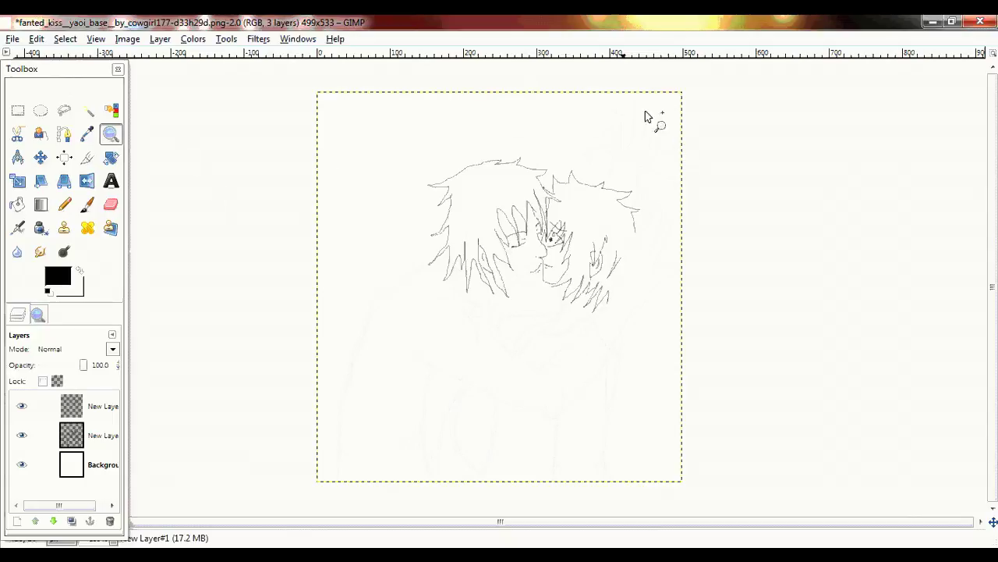
pyautogui.click(645, 116)
pyautogui.click(311, 154)
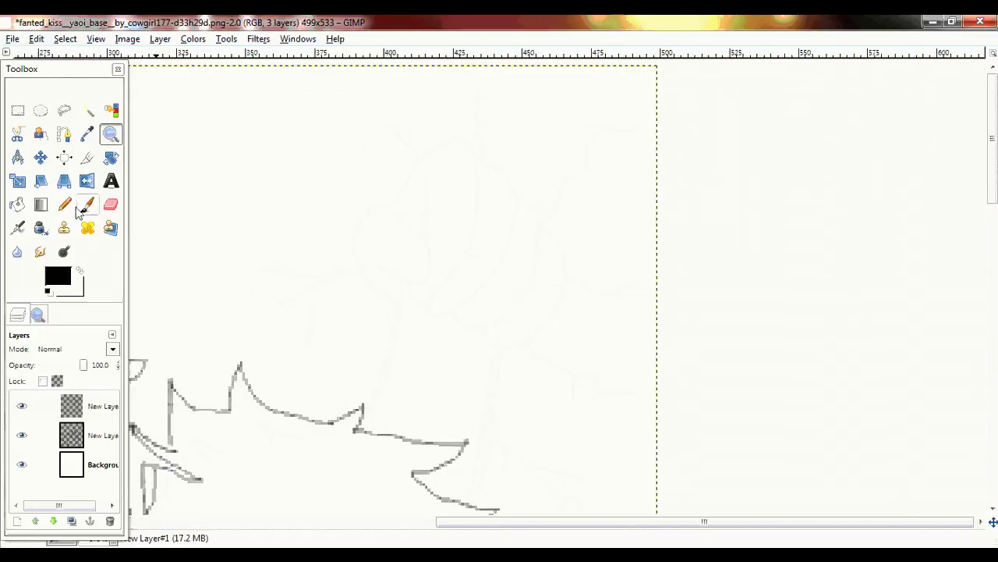
pyautogui.click(86, 207)
pyautogui.moveTo(355, 271)
pyautogui.mouseDown()
pyautogui.moveTo(267, 307)
pyautogui.moveTo(293, 363)
pyautogui.mouseUp()
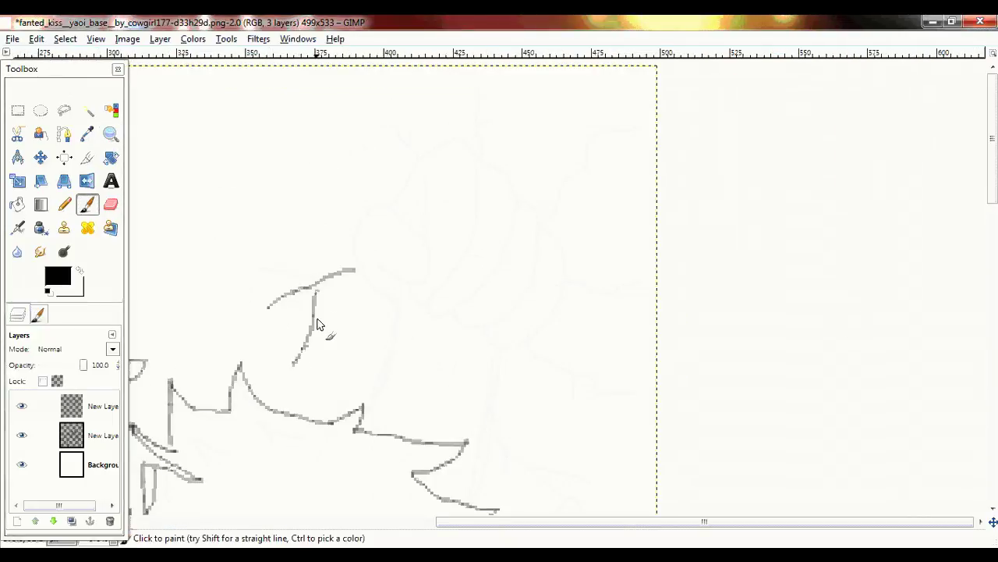
pyautogui.moveTo(291, 263); pyautogui.dragTo(271, 211)
# Draw hooked and curved hair strands at the top, plus a head-and-body line down to the foot.
pyautogui.moveTo(393, 97); pyautogui.dragTo(419, 124)
pyautogui.moveTo(481, 160); pyautogui.dragTo(528, 85)
pyautogui.moveTo(540, 225); pyautogui.dragTo(656, 127)
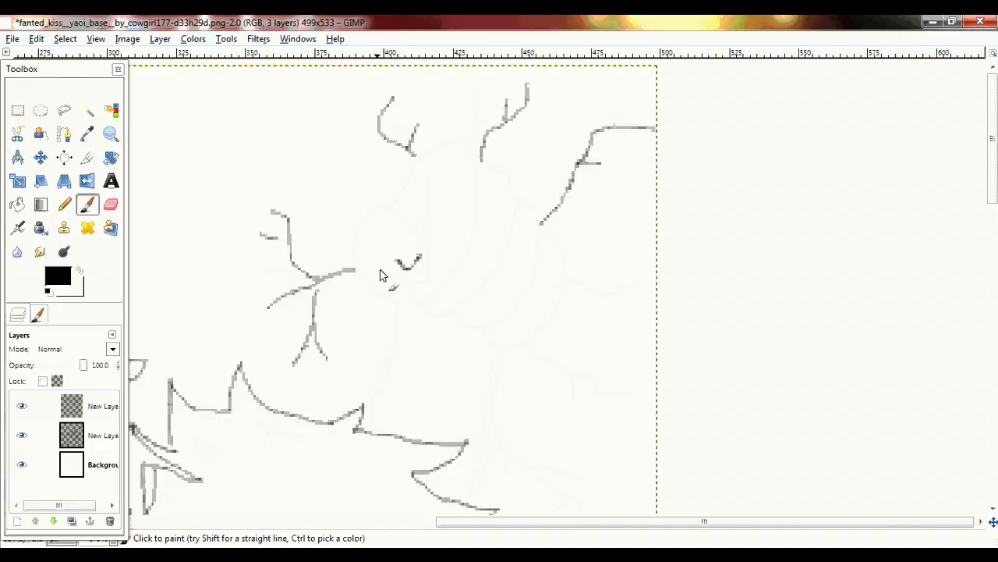
pyautogui.moveTo(429, 285)
pyautogui.mouseDown()
pyautogui.moveTo(411, 226)
pyautogui.moveTo(359, 211)
pyautogui.moveTo(387, 296)
pyautogui.moveTo(364, 409)
pyautogui.mouseUp()
pyautogui.moveTo(501, 358); pyautogui.dragTo(472, 505)
pyautogui.moveTo(485, 332)
pyautogui.mouseDown()
pyautogui.moveTo(556, 308)
pyautogui.moveTo(570, 265)
pyautogui.moveTo(538, 222)
pyautogui.moveTo(528, 298)
pyautogui.moveTo(484, 332)
pyautogui.mouseUp()
# Ink rising and descending contour strokes, an arc from the nose over the head, and branching strokes.
pyautogui.moveTo(425, 303)
pyautogui.mouseDown()
pyautogui.moveTo(472, 316)
pyautogui.moveTo(531, 208)
pyautogui.mouseUp()
pyautogui.moveTo(474, 161)
pyautogui.mouseDown()
pyautogui.moveTo(443, 283)
pyautogui.moveTo(417, 301)
pyautogui.mouseUp()
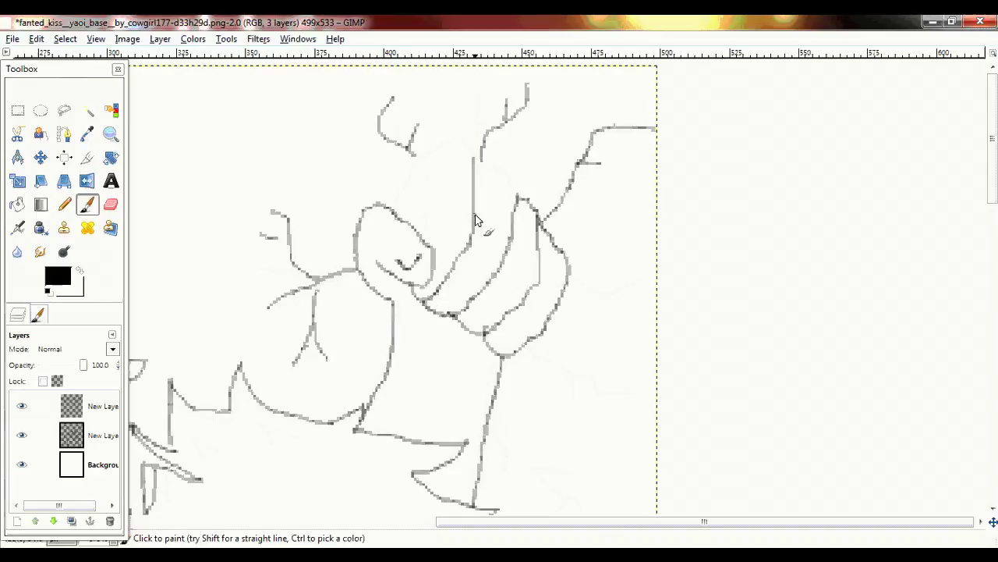
pyautogui.moveTo(390, 209)
pyautogui.mouseDown()
pyautogui.moveTo(437, 148)
pyautogui.moveTo(503, 177)
pyautogui.moveTo(537, 216)
pyautogui.mouseUp()
pyautogui.moveTo(566, 285); pyautogui.dragTo(612, 300)
pyautogui.moveTo(531, 353)
pyautogui.mouseDown()
pyautogui.moveTo(574, 404)
pyautogui.moveTo(613, 372)
pyautogui.mouseUp()
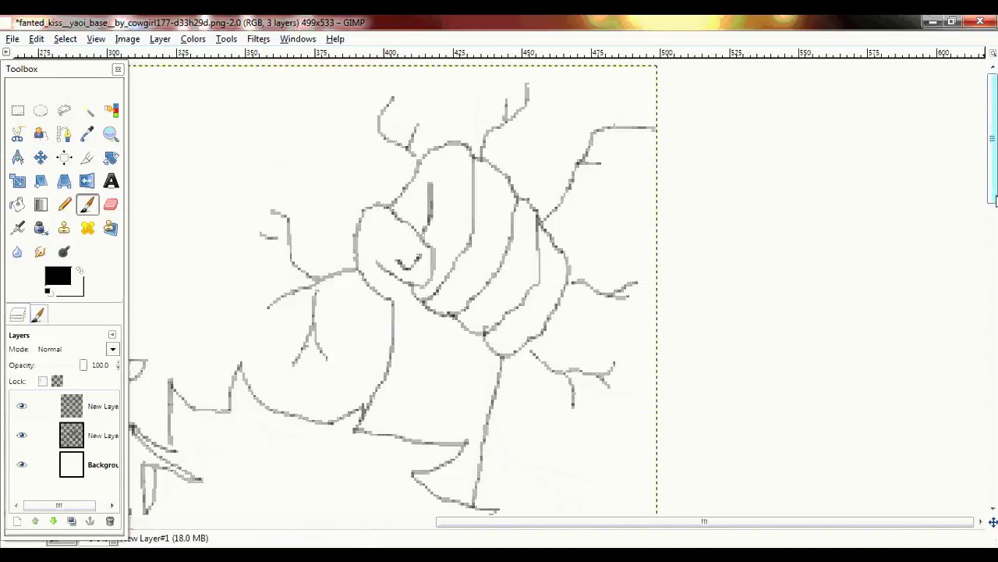
pyautogui.moveTo(993, 140); pyautogui.dragTo(992, 195)
pyautogui.moveTo(505, 167)
pyautogui.mouseDown()
pyautogui.moveTo(496, 230)
pyautogui.moveTo(515, 277)
pyautogui.mouseUp()
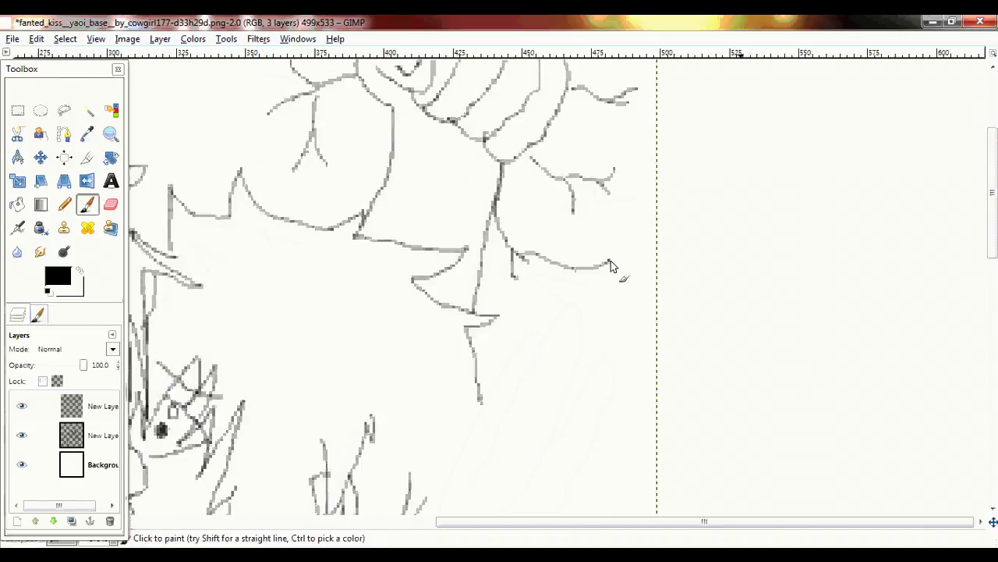
pyautogui.moveTo(992, 192); pyautogui.dragTo(991, 285)
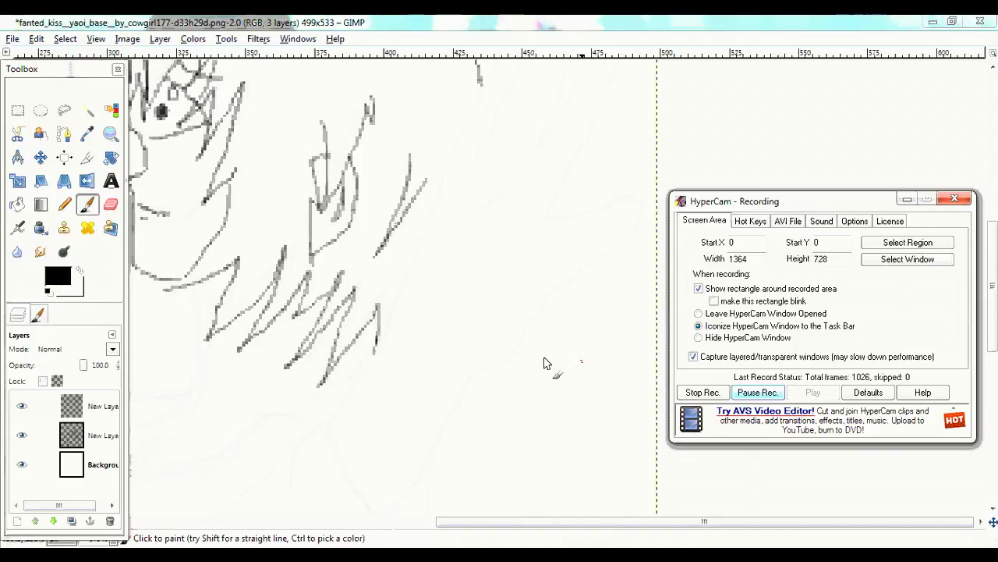
# Trace the long contour up to the raised hand, its hooked finger shape and finger outlines.
pyautogui.moveTo(389, 511); pyautogui.dragTo(643, 215)
pyautogui.moveTo(608, 76)
pyautogui.mouseDown()
pyautogui.moveTo(581, 223)
pyautogui.moveTo(638, 224)
pyautogui.moveTo(644, 237)
pyautogui.mouseUp()
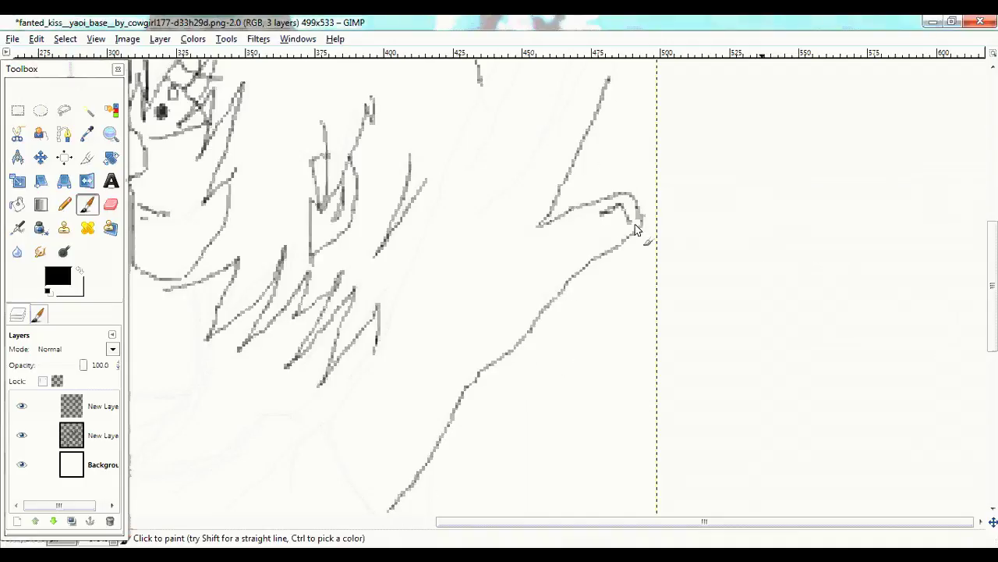
pyautogui.scroll(5, 452, 285)
pyautogui.moveTo(479, 249)
pyautogui.mouseDown()
pyautogui.moveTo(417, 386)
pyautogui.moveTo(460, 352)
pyautogui.mouseUp()
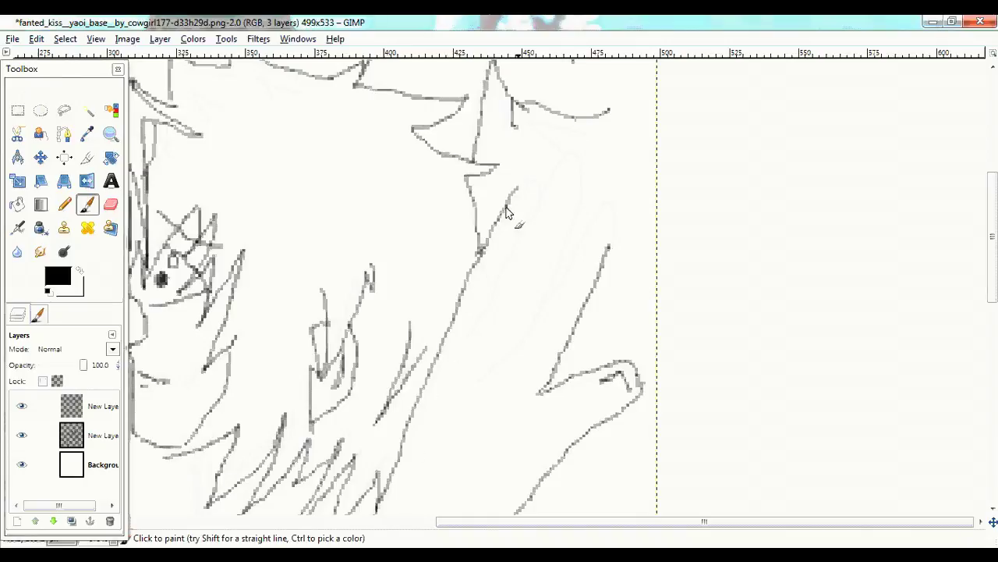
pyautogui.moveTo(538, 207); pyautogui.dragTo(477, 390)
pyautogui.moveTo(550, 311); pyautogui.dragTo(616, 209)
# Shift the view left and trace the embracing arm lines rising toward the hand.
pyautogui.scroll(-5, 754, 234)
pyautogui.hscroll(-3, 694, 528)
pyautogui.hscroll(-3, 694, 527)
pyautogui.moveTo(655, 143)
pyautogui.mouseDown()
pyautogui.moveTo(720, 270)
pyautogui.moveTo(718, 234)
pyautogui.mouseUp()
pyautogui.moveTo(729, 281)
pyautogui.mouseDown()
pyautogui.moveTo(677, 296)
pyautogui.moveTo(694, 343)
pyautogui.moveTo(503, 507)
pyautogui.moveTo(434, 503)
pyautogui.mouseUp()
pyautogui.moveTo(418, 316)
pyautogui.mouseDown()
pyautogui.moveTo(444, 351)
pyautogui.moveTo(529, 246)
pyautogui.moveTo(573, 222)
pyautogui.moveTo(655, 145)
pyautogui.mouseUp()
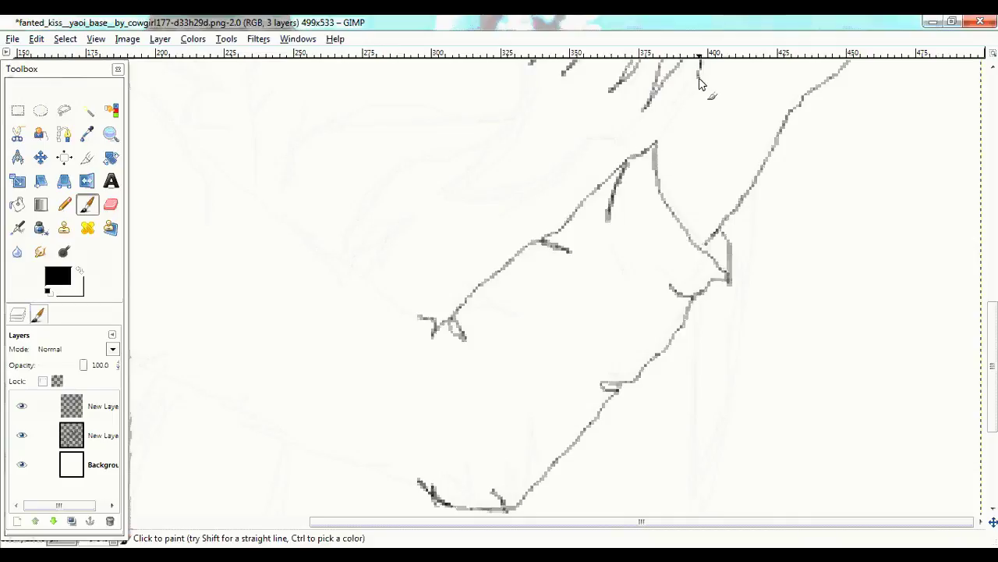
pyautogui.moveTo(525, 400); pyautogui.dragTo(533, 466)
pyautogui.moveTo(564, 521); pyautogui.dragTo(382, 521)
pyautogui.moveTo(271, 223)
pyautogui.mouseDown()
pyautogui.moveTo(331, 297)
pyautogui.moveTo(757, 502)
pyautogui.mouseUp()
# Extend the curved arm contour, trace the arching shoulder curve, and add hair strands down to the shoulder.
pyautogui.moveTo(461, 84)
pyautogui.mouseDown()
pyautogui.moveTo(512, 142)
pyautogui.moveTo(532, 187)
pyautogui.mouseUp()
pyautogui.moveTo(512, 137); pyautogui.dragTo(752, 328)
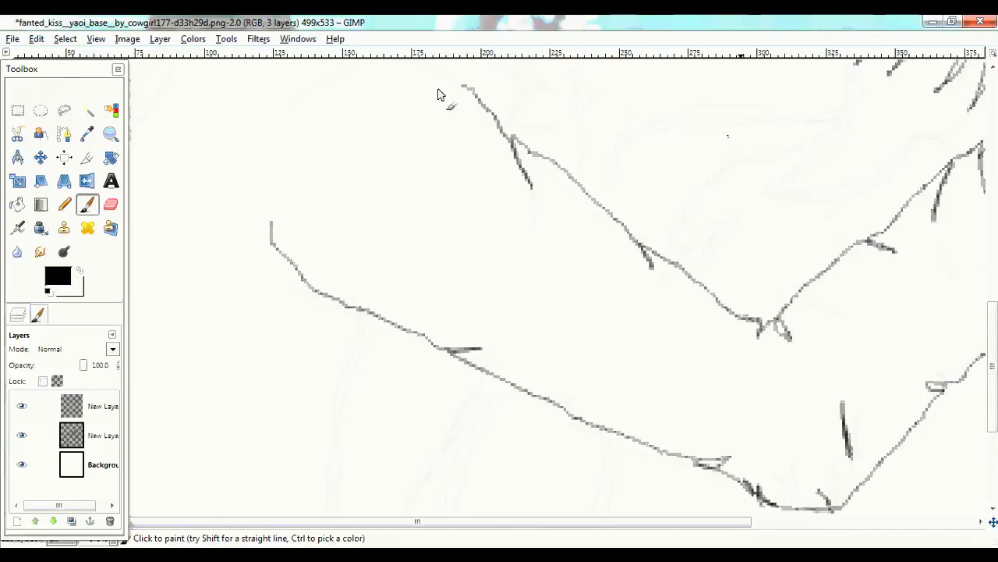
pyautogui.moveTo(993, 367); pyautogui.dragTo(993, 339)
pyautogui.moveTo(308, 176); pyautogui.dragTo(494, 206)
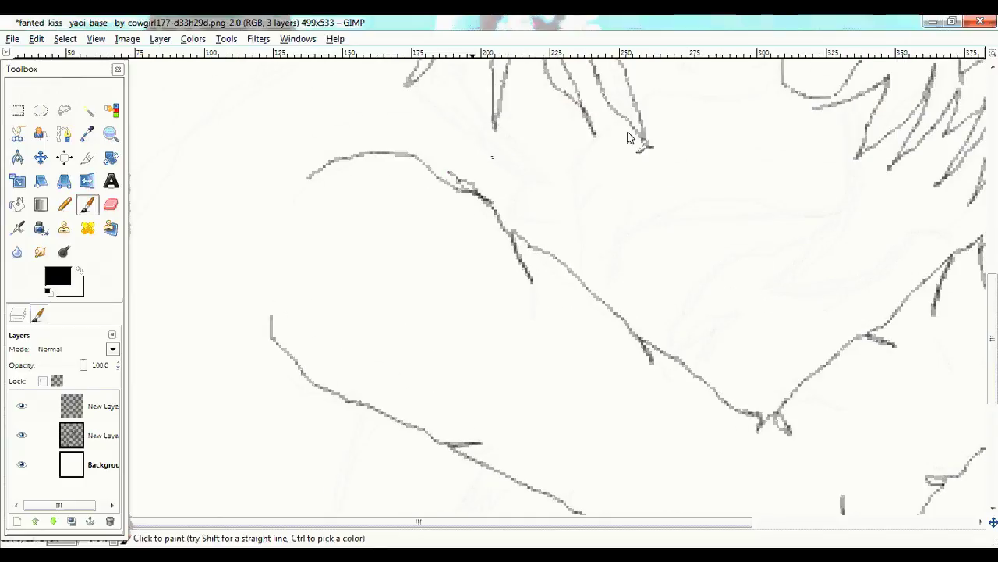
pyautogui.moveTo(579, 219); pyautogui.dragTo(615, 124)
pyautogui.moveTo(404, 94); pyautogui.dragTo(543, 178)
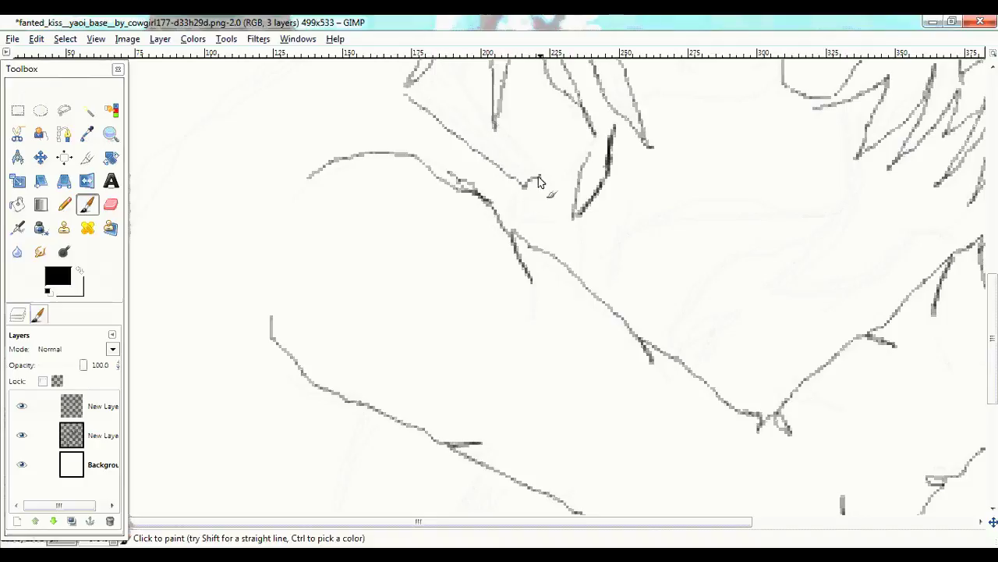
pyautogui.moveTo(450, 62); pyautogui.dragTo(542, 176)
# Zoom in on the lower drawing and trace the first leg lines and short strokes near the hip and arm fold.
pyautogui.press('z')
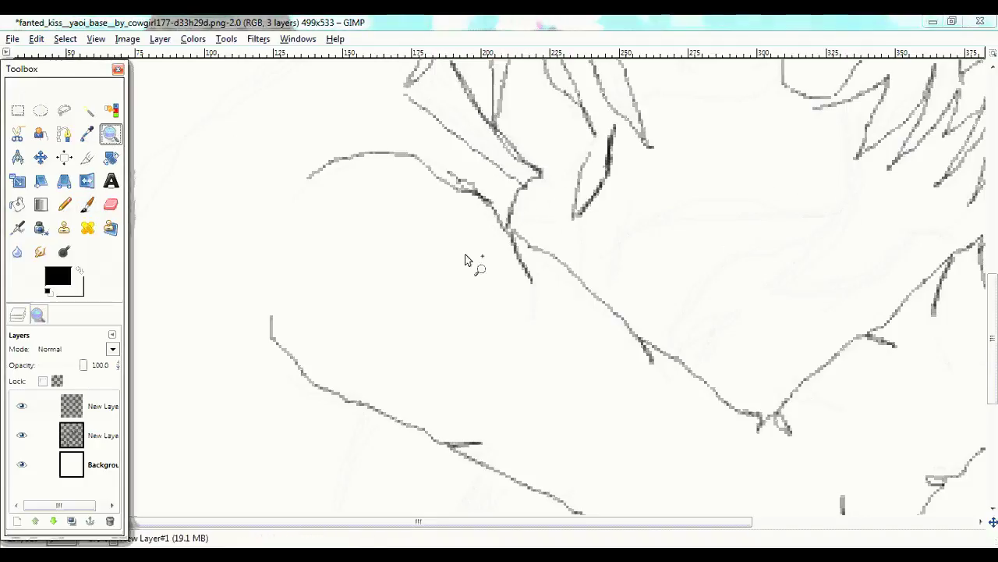
pyautogui.keyDown('ctrl'); pyautogui.click(470, 260); pyautogui.keyUp('ctrl')
pyautogui.keyDown('ctrl'); pyautogui.click(427, 301); pyautogui.keyUp('ctrl')
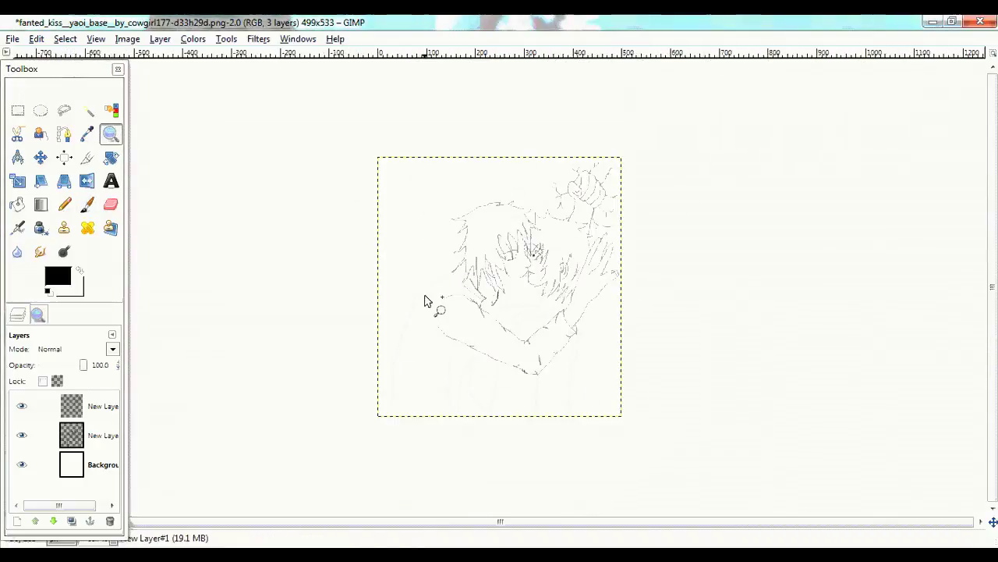
pyautogui.click(618, 457)
pyautogui.press('p')
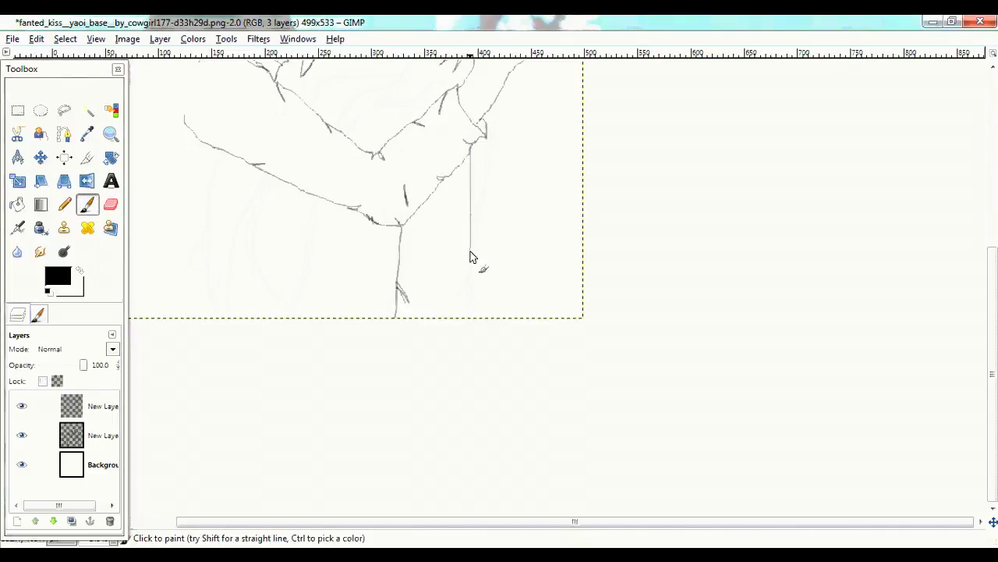
pyautogui.moveTo(496, 105); pyautogui.dragTo(481, 189)
pyautogui.moveTo(312, 200); pyautogui.dragTo(283, 315)
pyautogui.moveTo(338, 127); pyautogui.dragTo(349, 103)
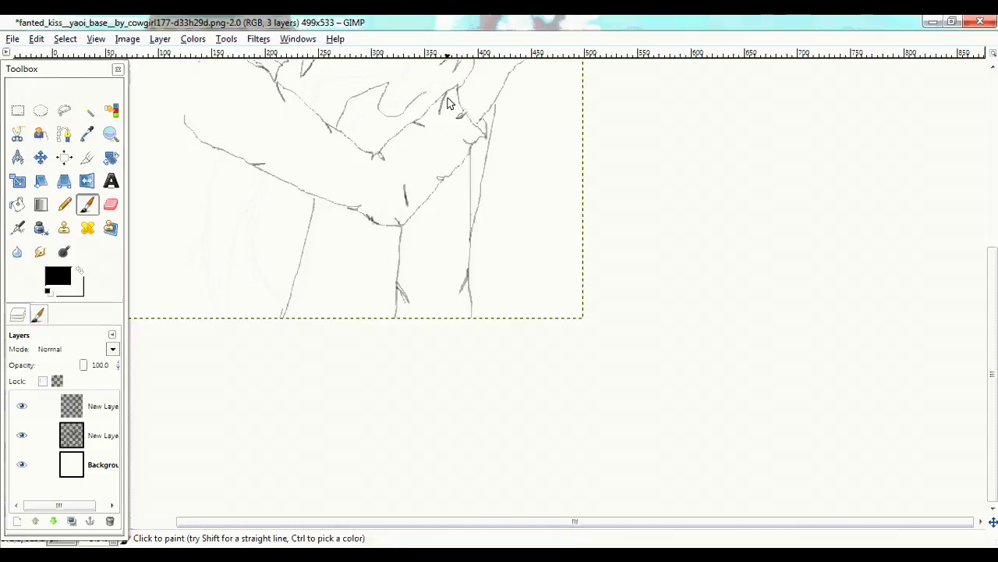
pyautogui.moveTo(396, 81); pyautogui.dragTo(369, 100)
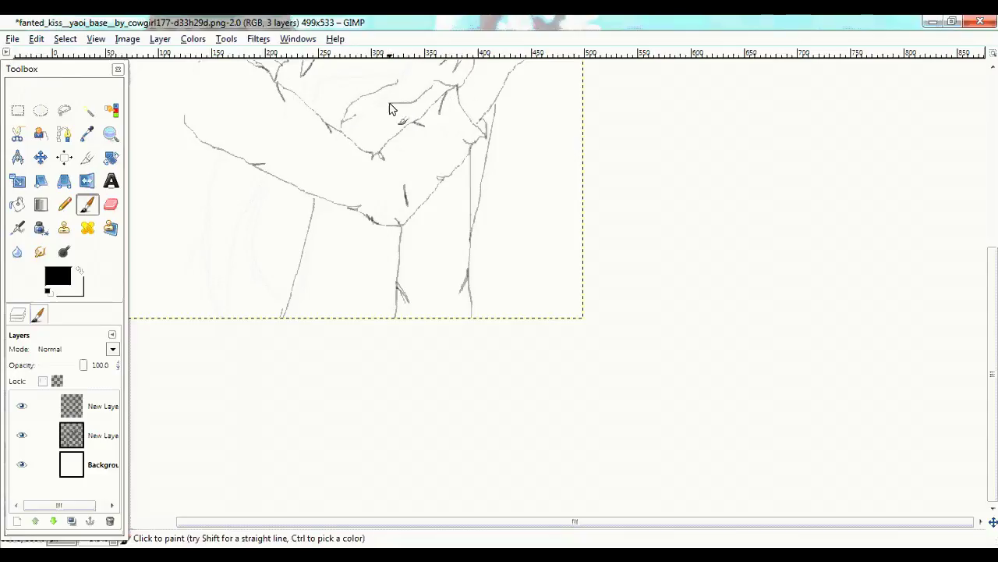
# Trace the inner and outer left-leg lines and a chest corner, then redraw a longer back and shoulder line.
pyautogui.moveTo(269, 179); pyautogui.dragTo(260, 265)
pyautogui.moveTo(260, 181); pyautogui.dragTo(226, 317)
pyautogui.moveTo(218, 156); pyautogui.dragTo(207, 274)
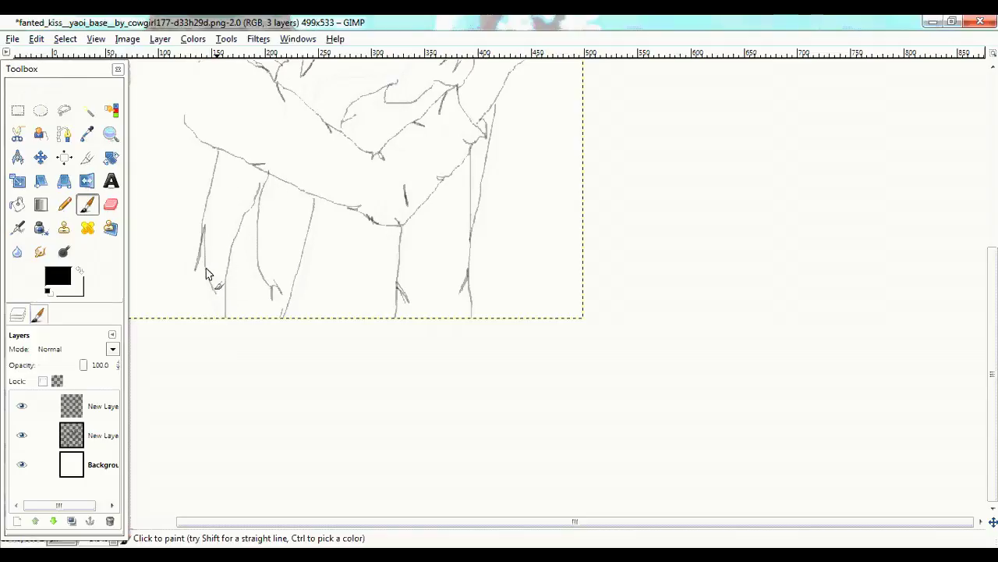
pyautogui.scroll(3, 597, 313)
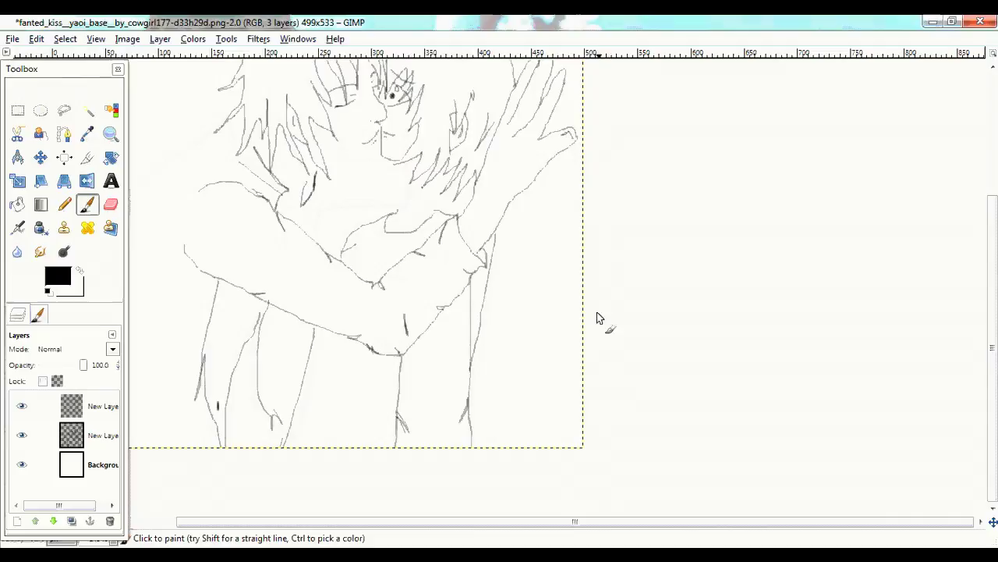
pyautogui.moveTo(315, 232); pyautogui.dragTo(350, 208)
pyautogui.moveTo(542, 521); pyautogui.dragTo(467, 521)
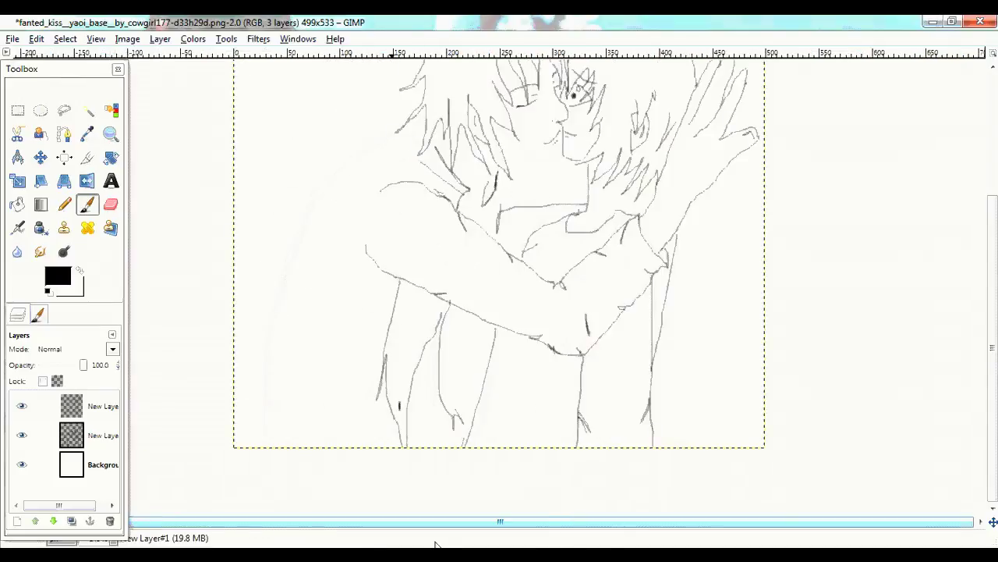
pyautogui.hotkey('ctrl', 'z')
pyautogui.moveTo(390, 139); pyautogui.dragTo(245, 445)
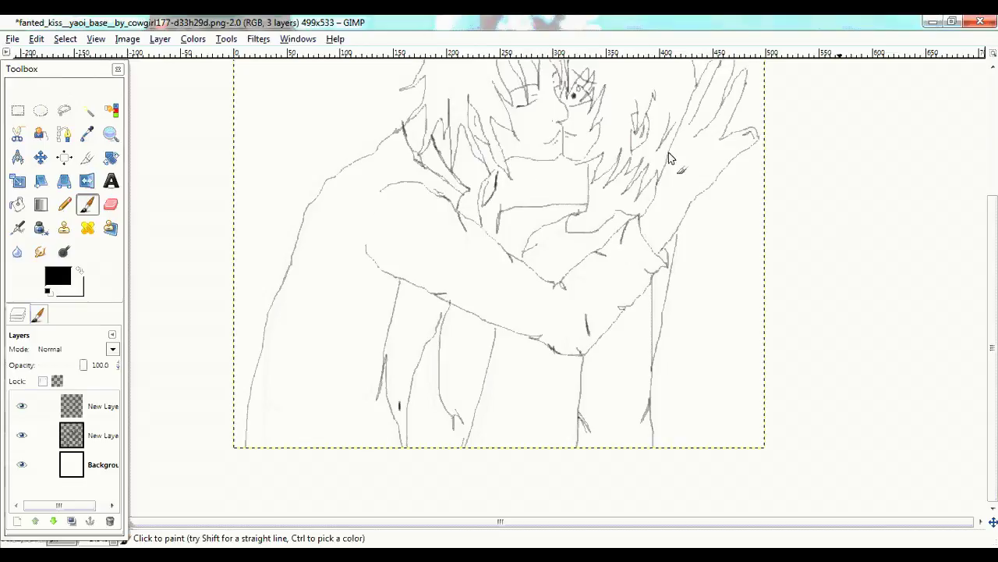
# Draw a straight vertical wall line above the heads, then its top and side edge.
pyautogui.scroll(4, 668, 157)
pyautogui.scroll(1, 730, 181)
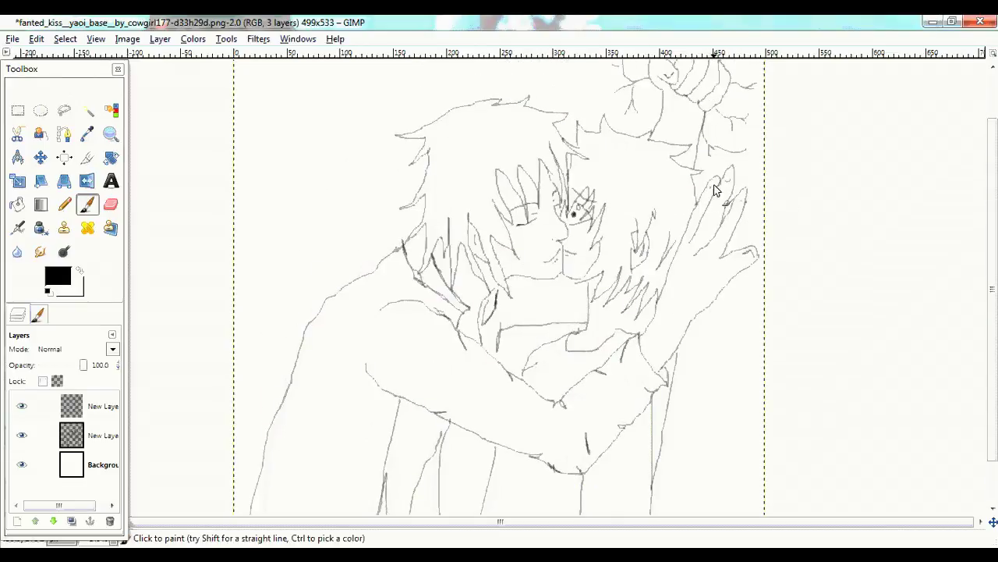
pyautogui.scroll(2, 351, 142)
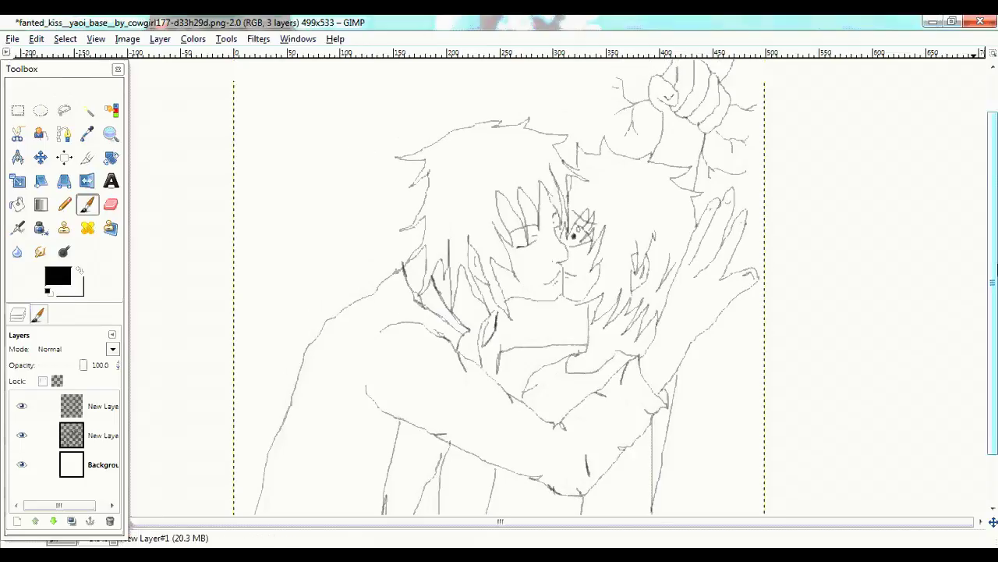
pyautogui.scroll(1, 352, 142)
pyautogui.moveTo(411, 64); pyautogui.dragTo(406, 221)
pyautogui.hotkey('ctrl', 'z')
pyautogui.moveTo(404, 64); pyautogui.dragTo(406, 195)
pyautogui.moveTo(406, 79)
pyautogui.mouseDown()
pyautogui.moveTo(431, 117)
pyautogui.moveTo(466, 101)
pyautogui.mouseUp()
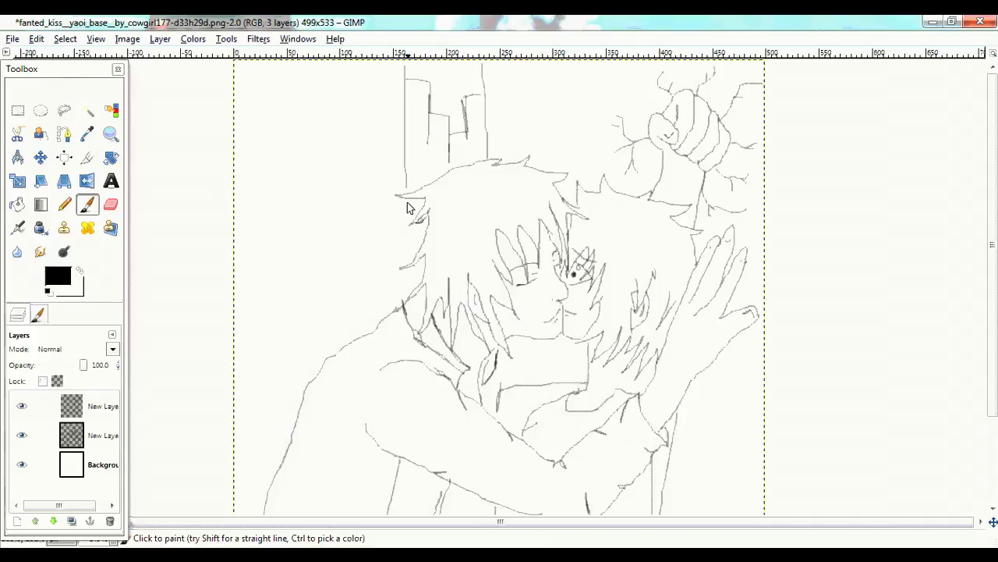
pyautogui.scroll(-3, 733, 314)
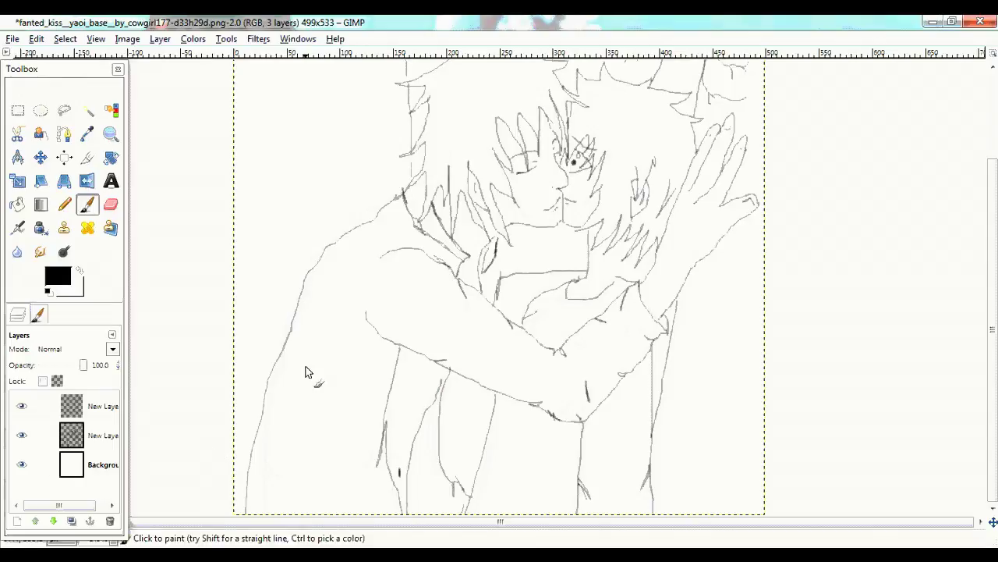
# Zoom out to fit the image, merge the top line layer down, and show the background layer again.
pyautogui.press('z')
pyautogui.keyDown('ctrl'); pyautogui.click(442, 285); pyautogui.keyUp('ctrl')
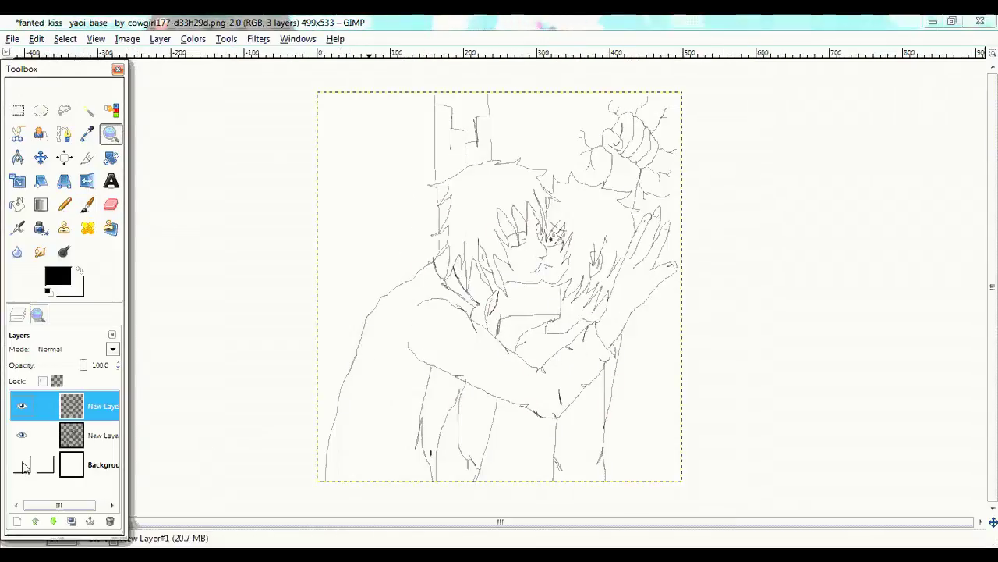
pyautogui.click(21, 464)
pyautogui.hotkey('ctrl', 'm')
pyautogui.click(22, 434)
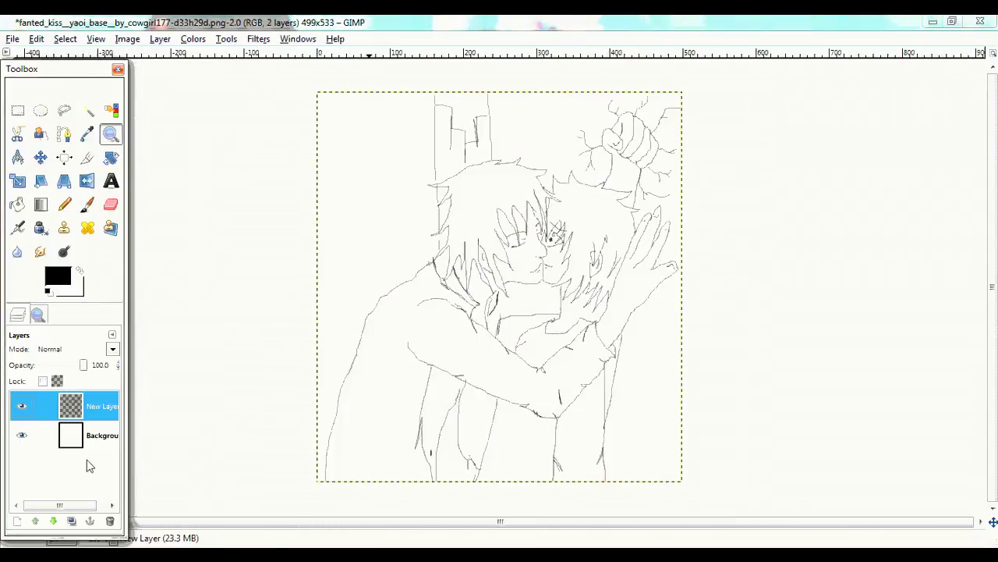